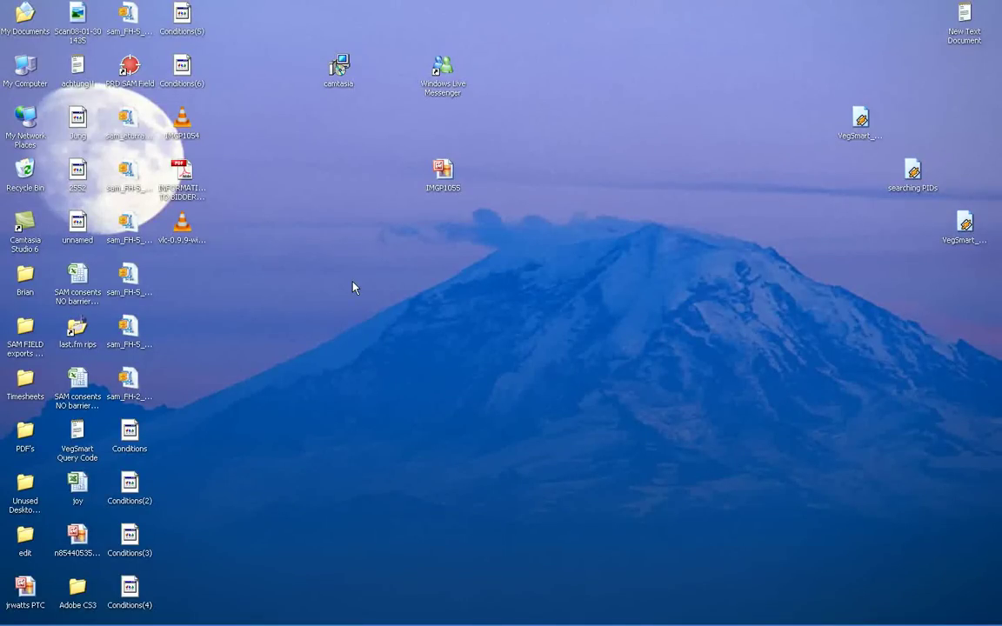
Step: Move the vlc-0.9.9-win32 installer to the empty area in the middle of the desktop
drag(182, 230, 444, 334)
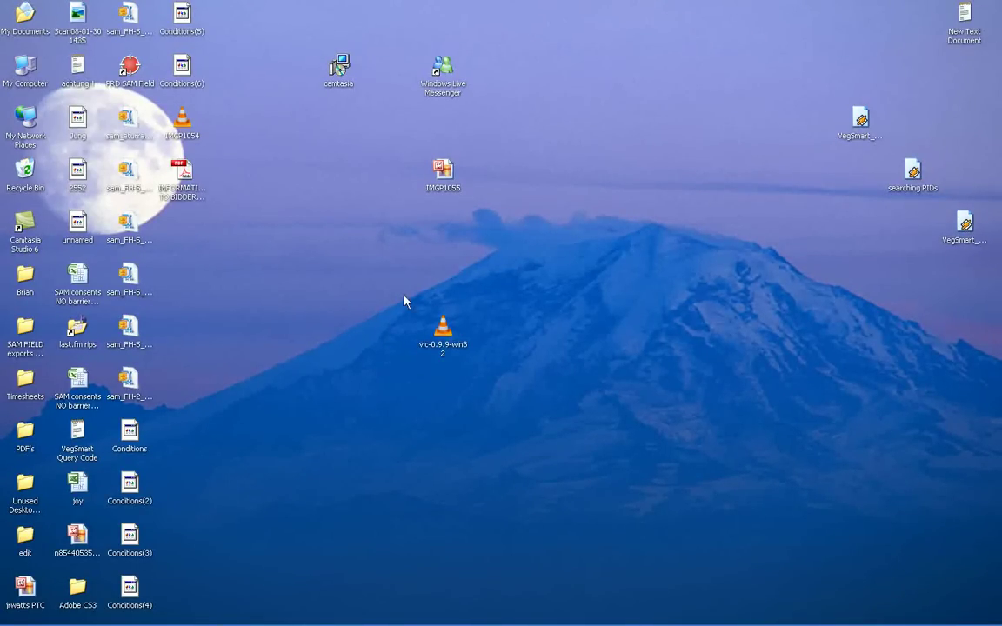
drag(398, 292, 527, 417)
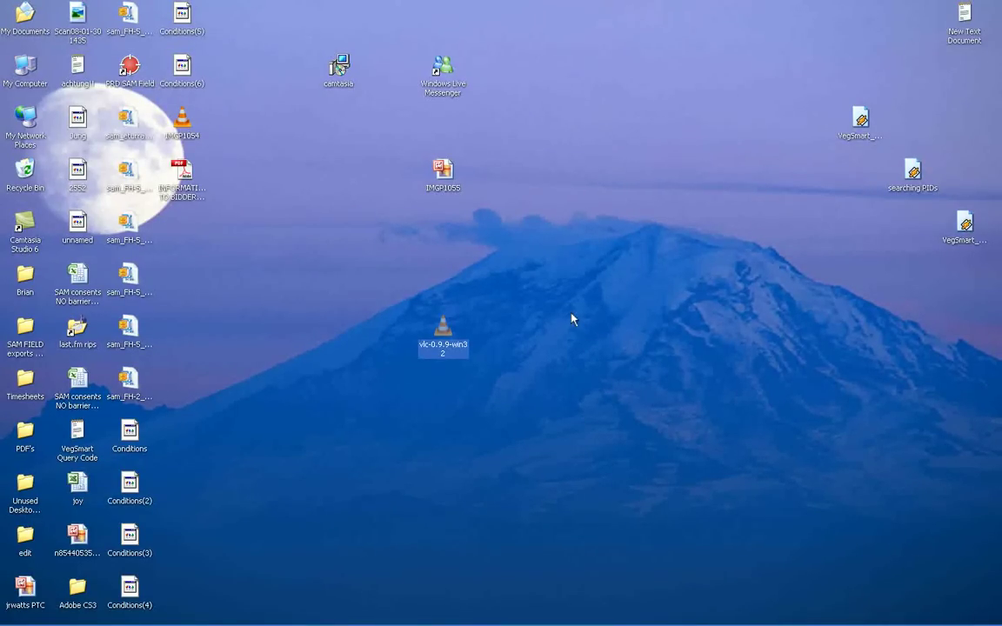
click(540, 341)
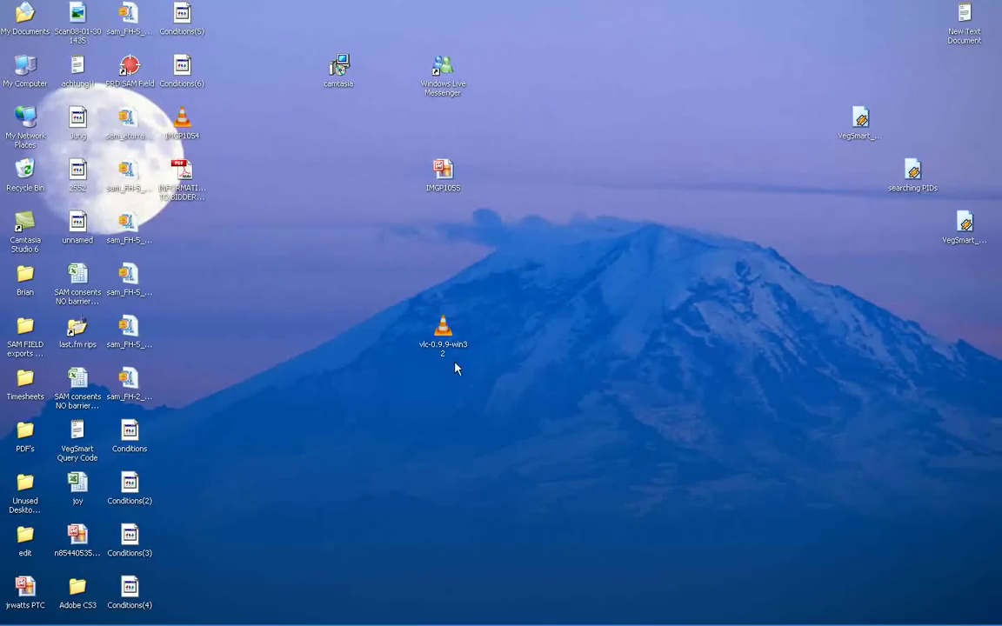
Step: Run the vlc-0.9.9-win32 installer in English and proceed through the setup wizard to the component selection
double_click(444, 331)
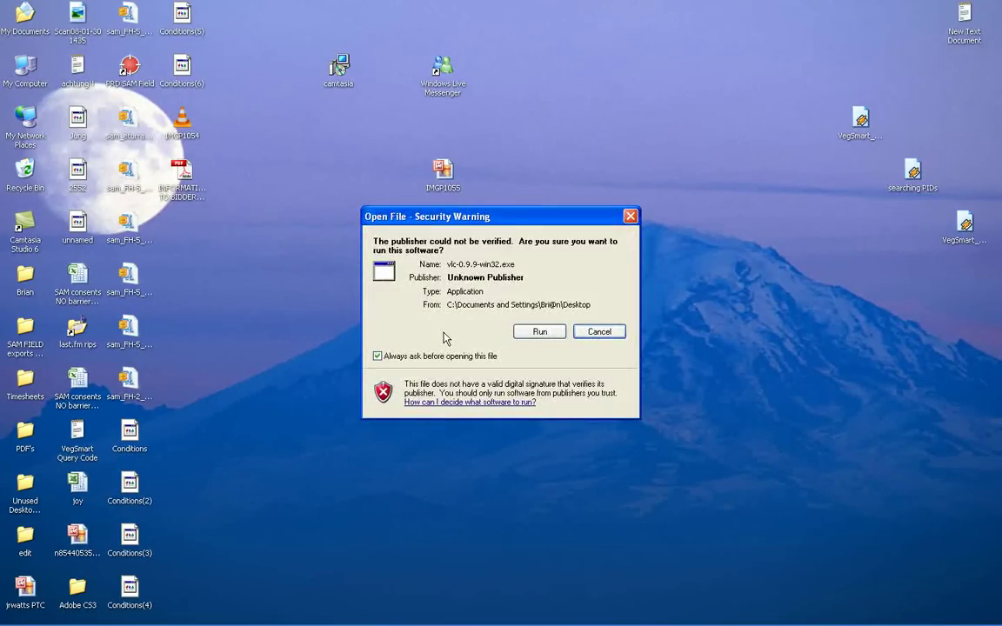
click(540, 335)
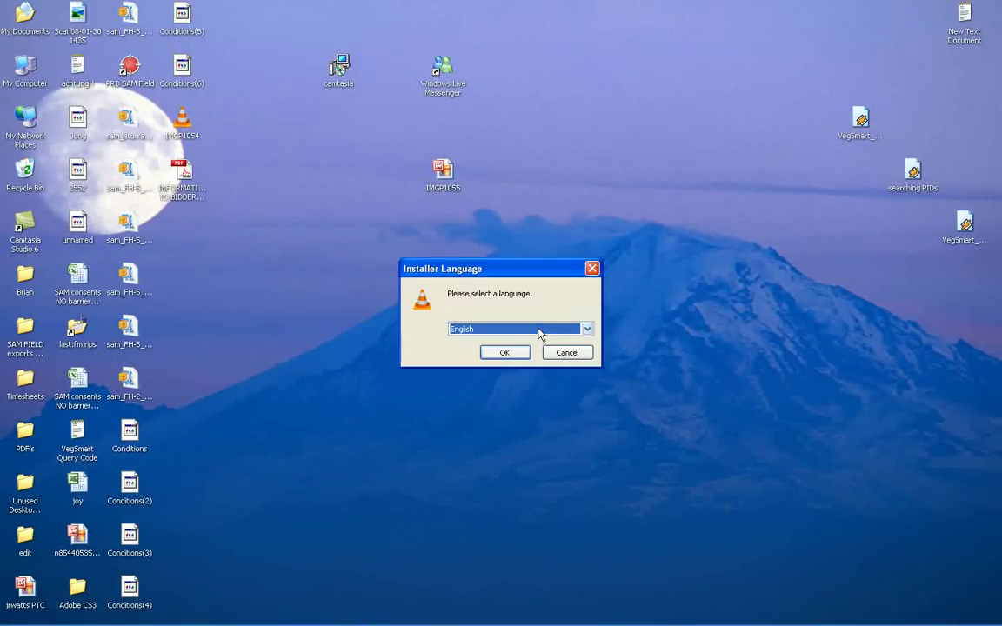
click(514, 358)
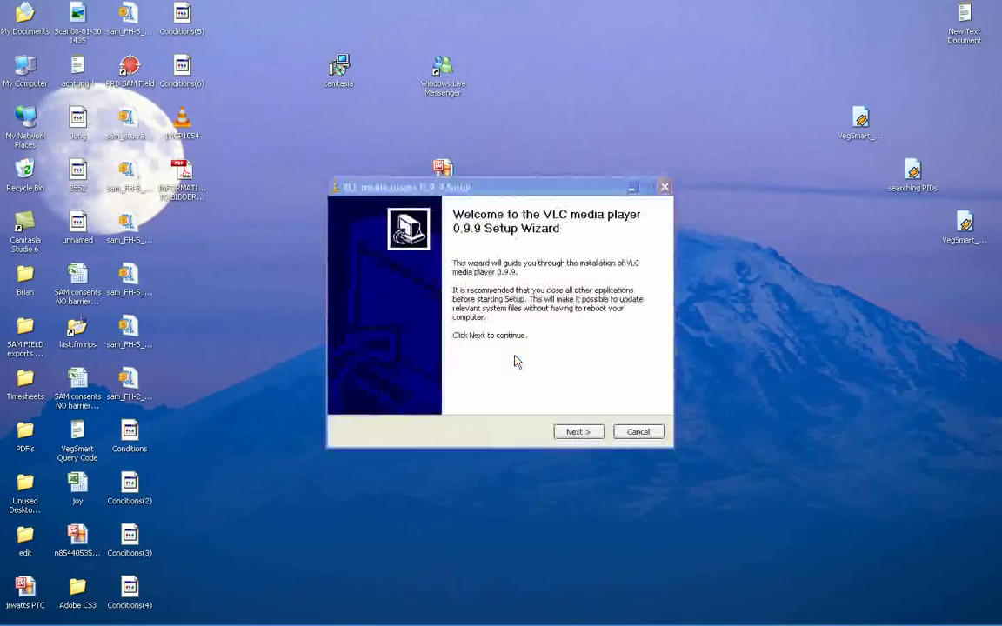
click(583, 434)
click(580, 433)
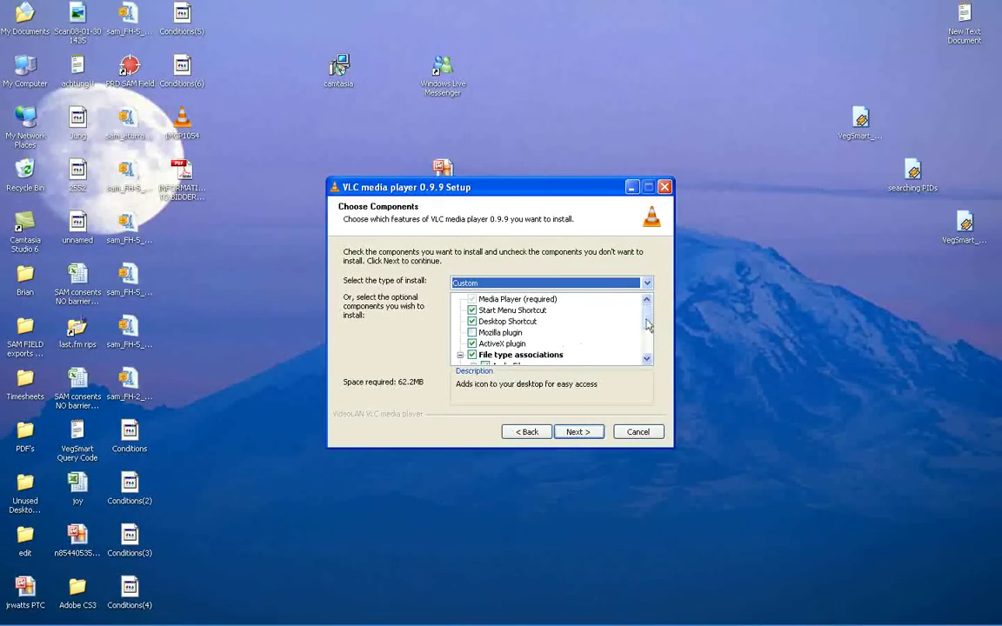
Step: Exclude .mp3, .wav and .wma from the audio file type associations to install
scroll(644, 338, down, 3)
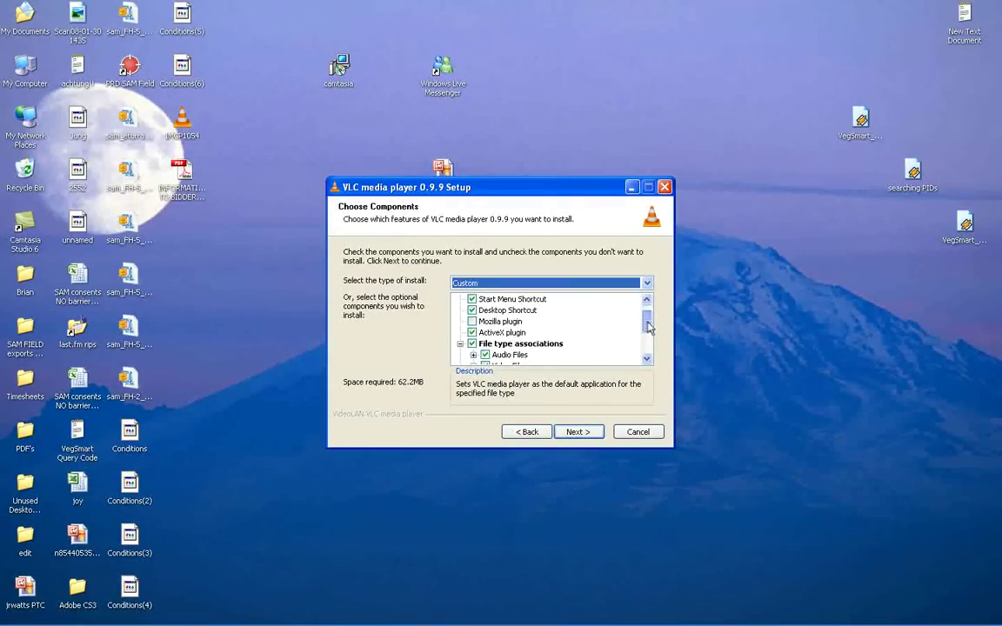
scroll(648, 338, down, 1)
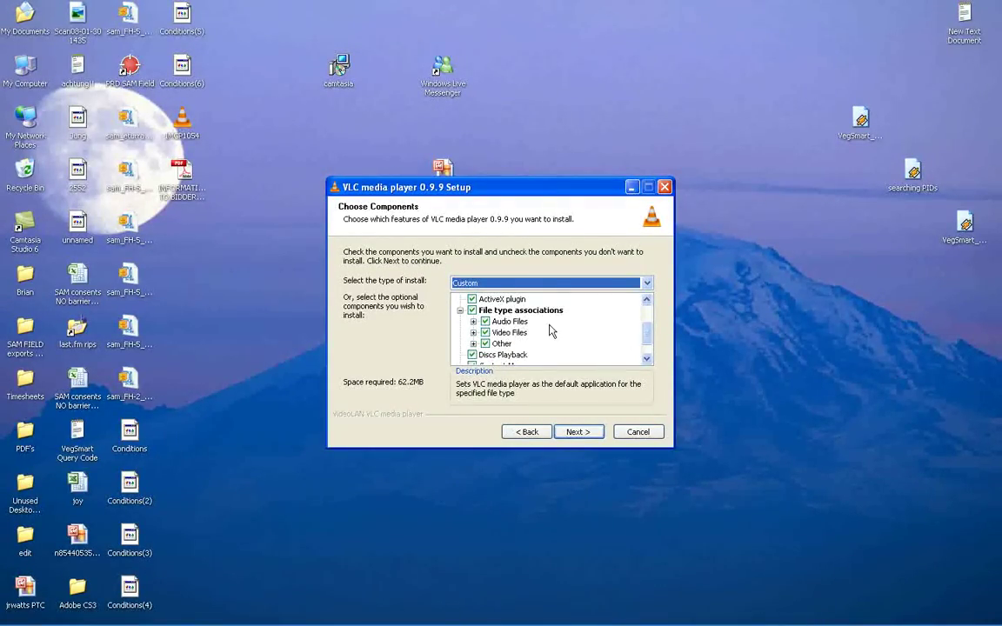
click(474, 322)
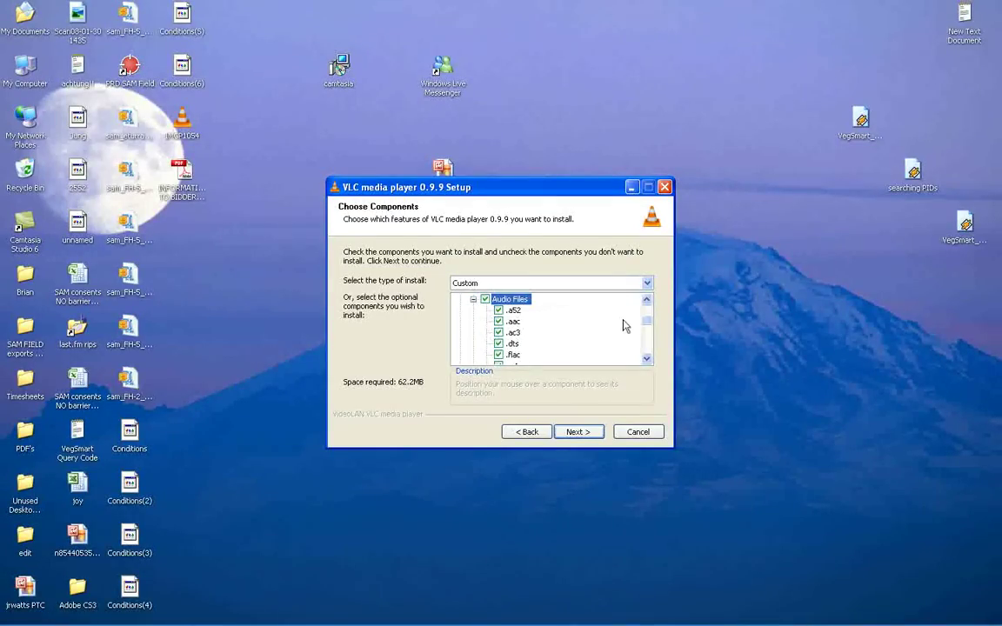
scroll(647, 326, down, 1)
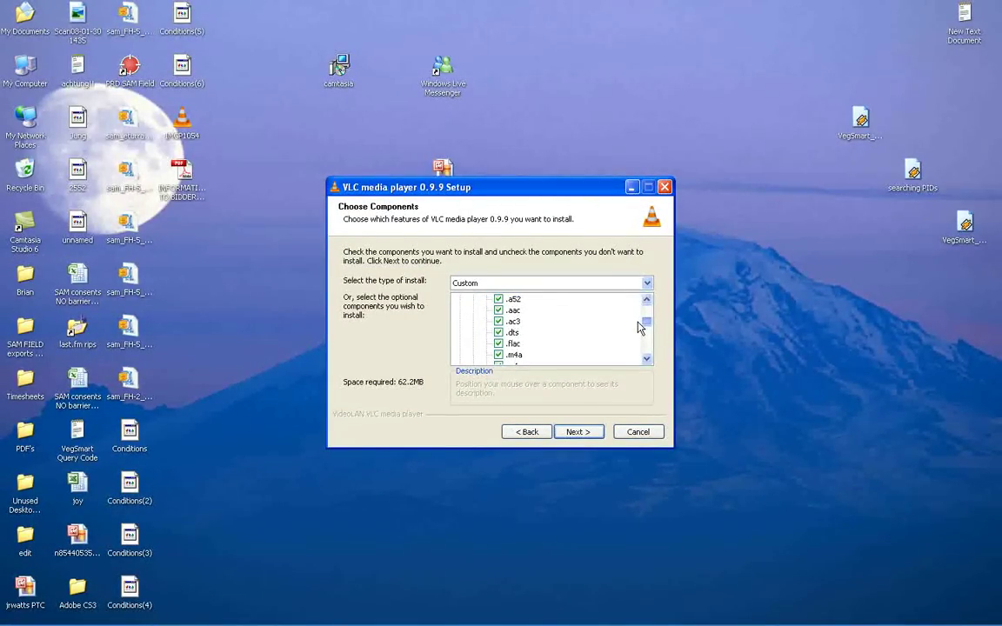
drag(640, 327, 637, 340)
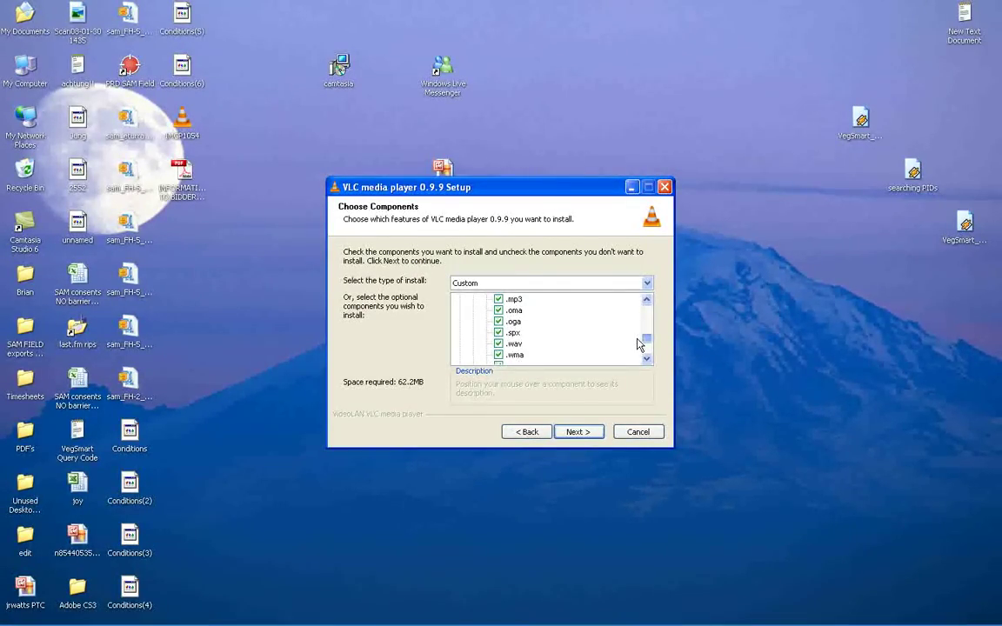
mouse_move(642, 340)
mouse_down()
mouse_move(626, 329)
mouse_move(647, 341)
mouse_up()
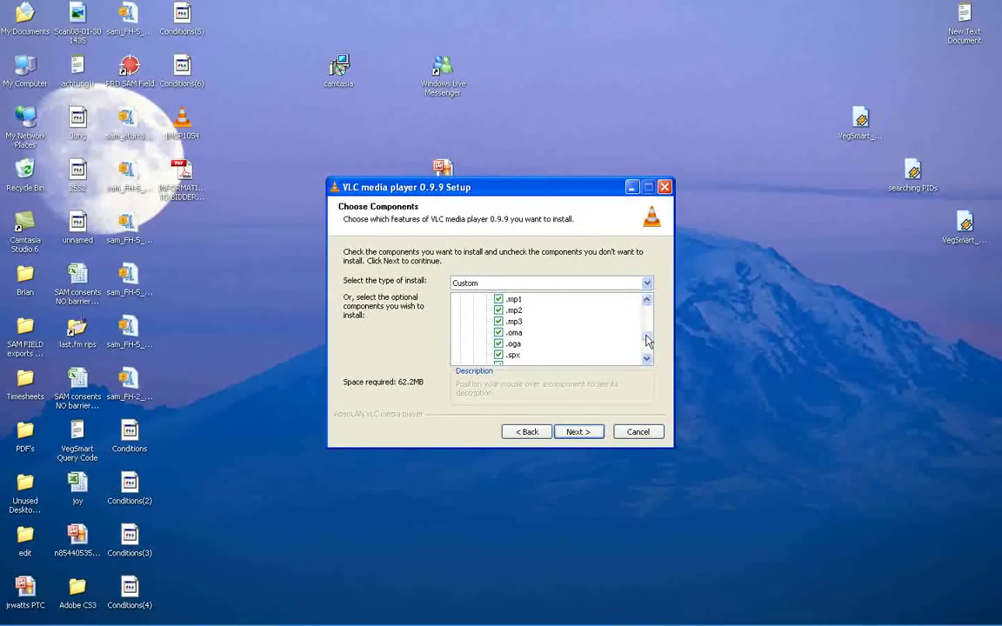
click(498, 322)
scroll(639, 345, down, 1)
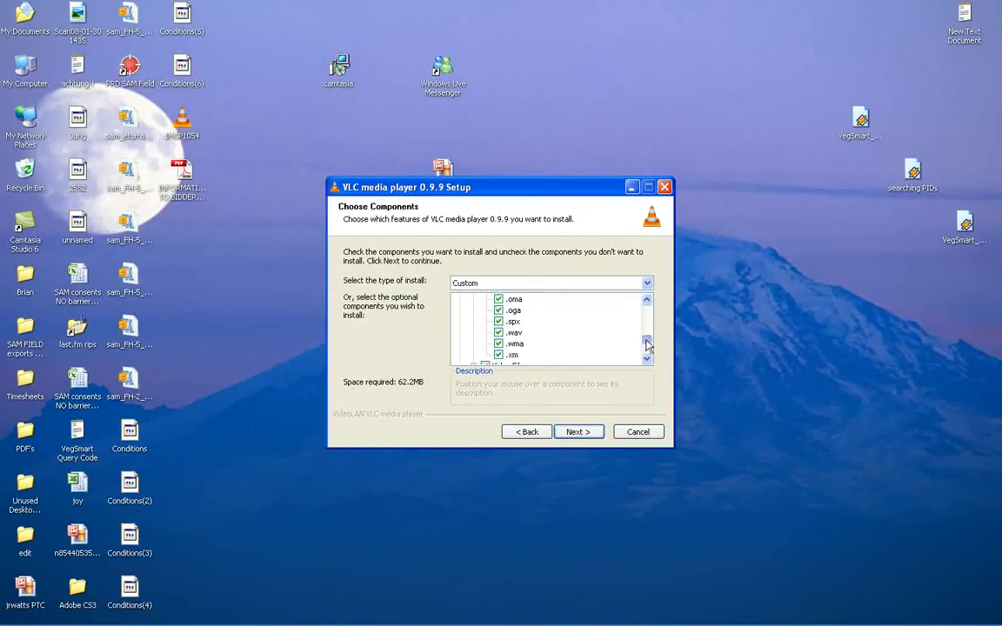
click(499, 333)
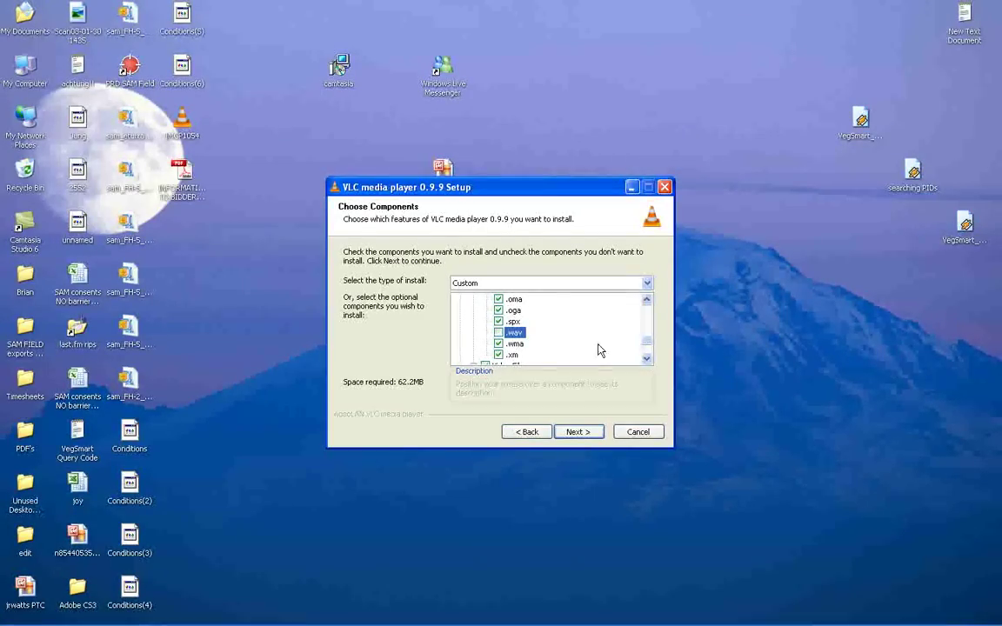
click(498, 343)
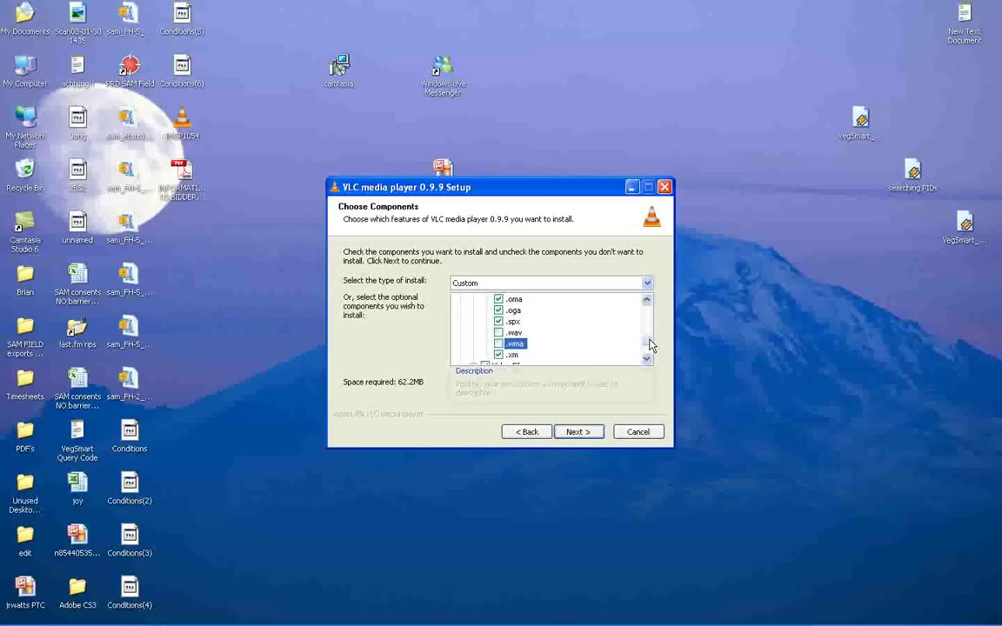
Step: Exclude .mov, .mp4, .mpeg and .wmv from the video file type associations to install
mouse_move(650, 344)
mouse_down()
mouse_move(651, 320)
mouse_move(646, 354)
mouse_up()
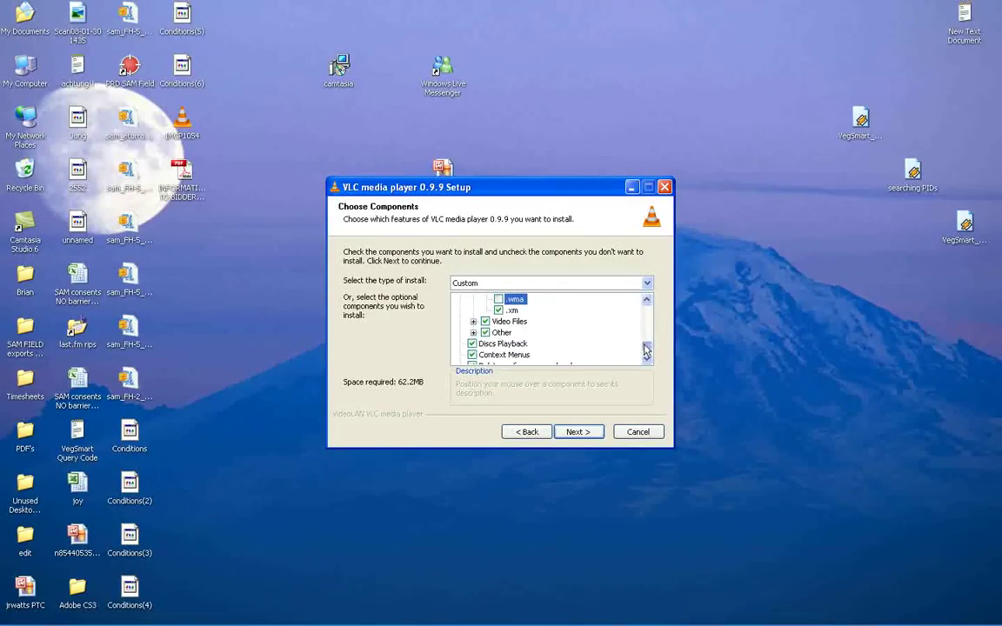
click(472, 322)
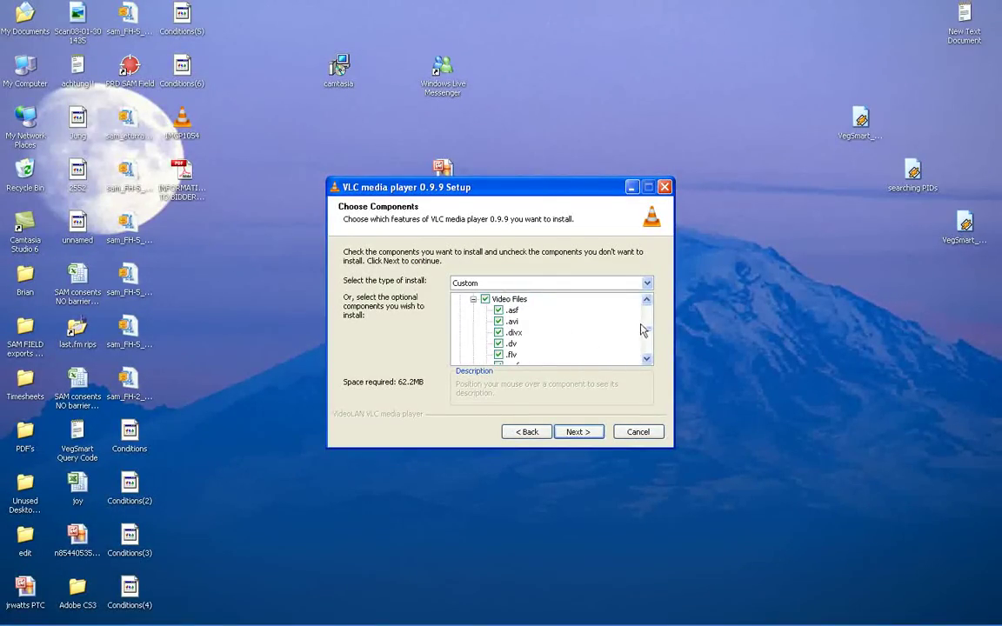
drag(647, 335, 648, 343)
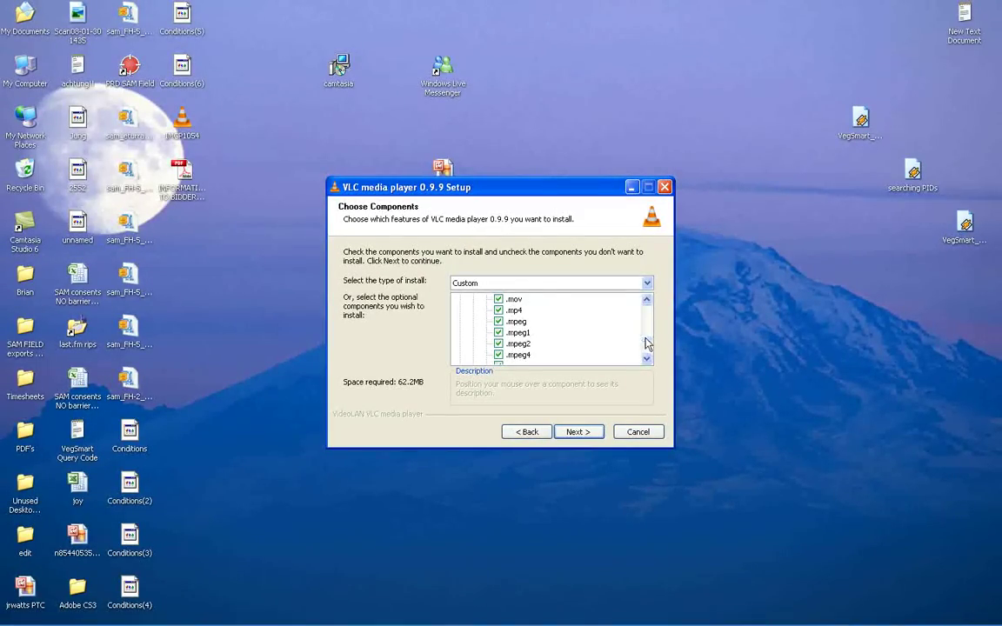
click(498, 299)
click(498, 310)
click(499, 322)
click(647, 344)
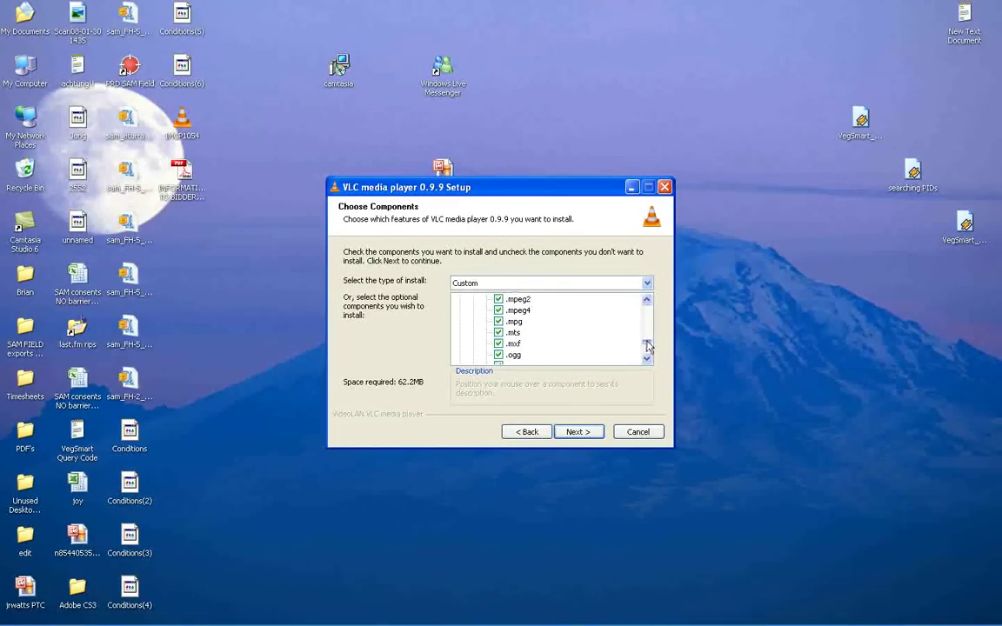
drag(647, 344, 647, 354)
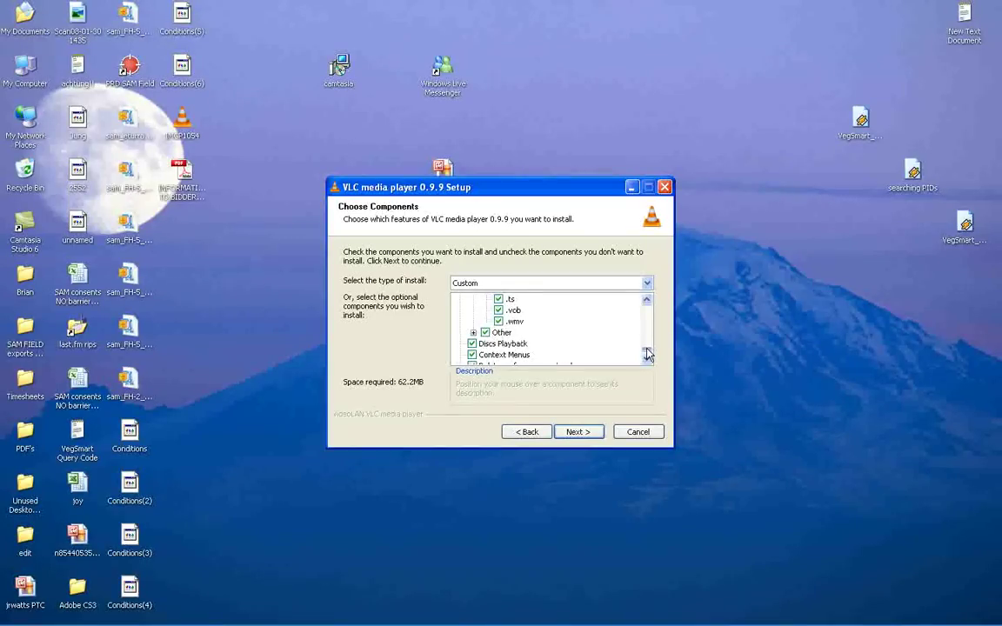
click(498, 322)
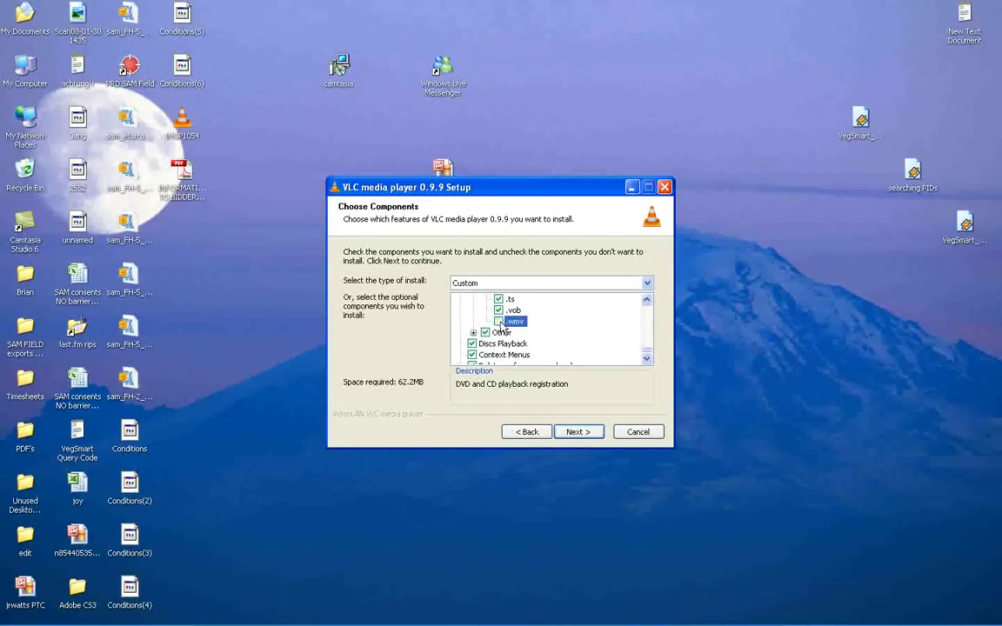
Step: Review the video file type associations and the remaining optional components in the install list
scroll(648, 348, up, 3)
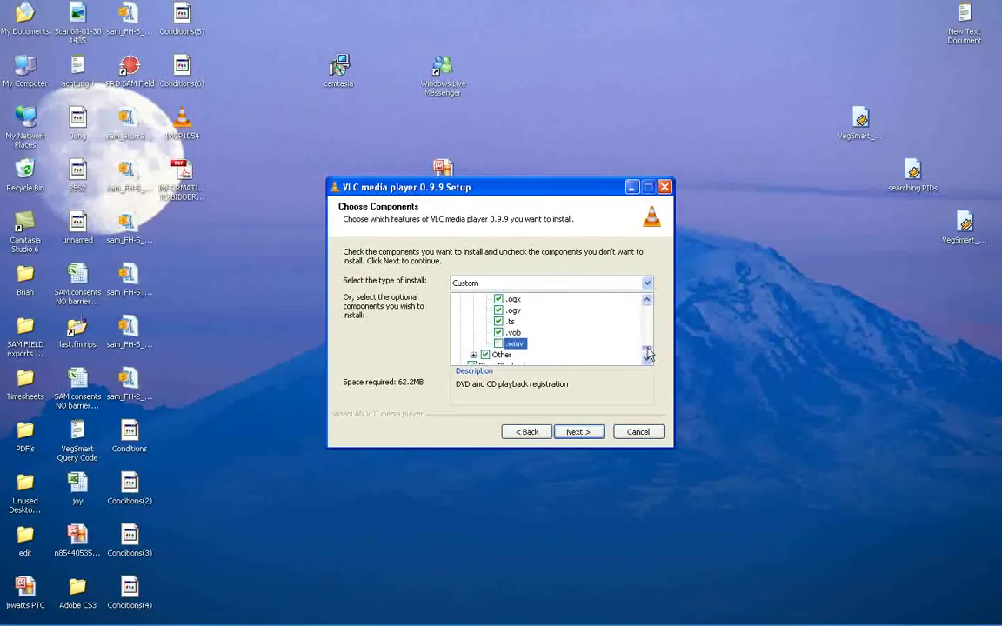
scroll(648, 344, up, 5)
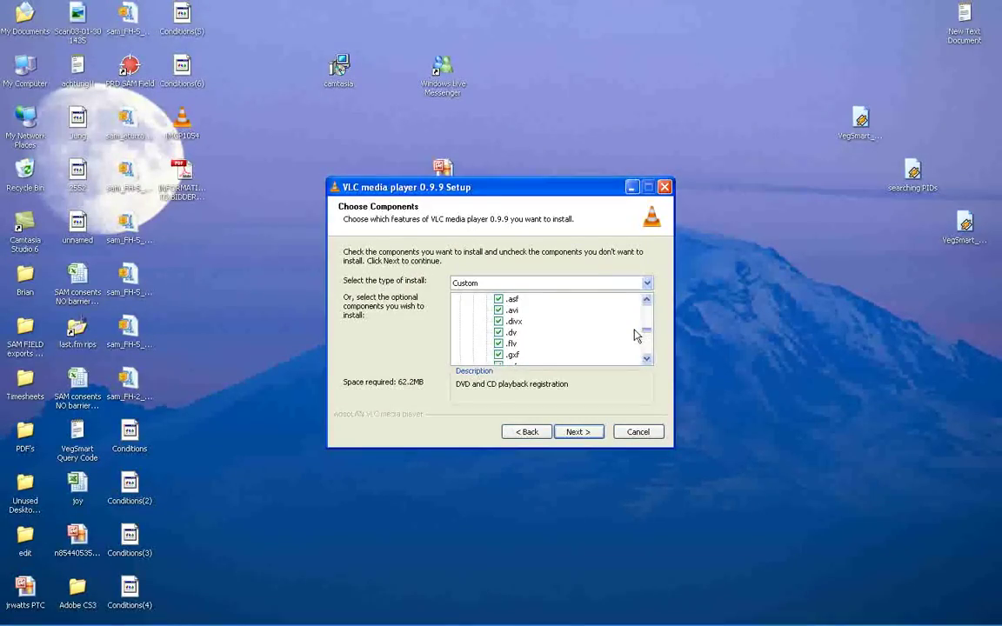
scroll(639, 336, down, 3)
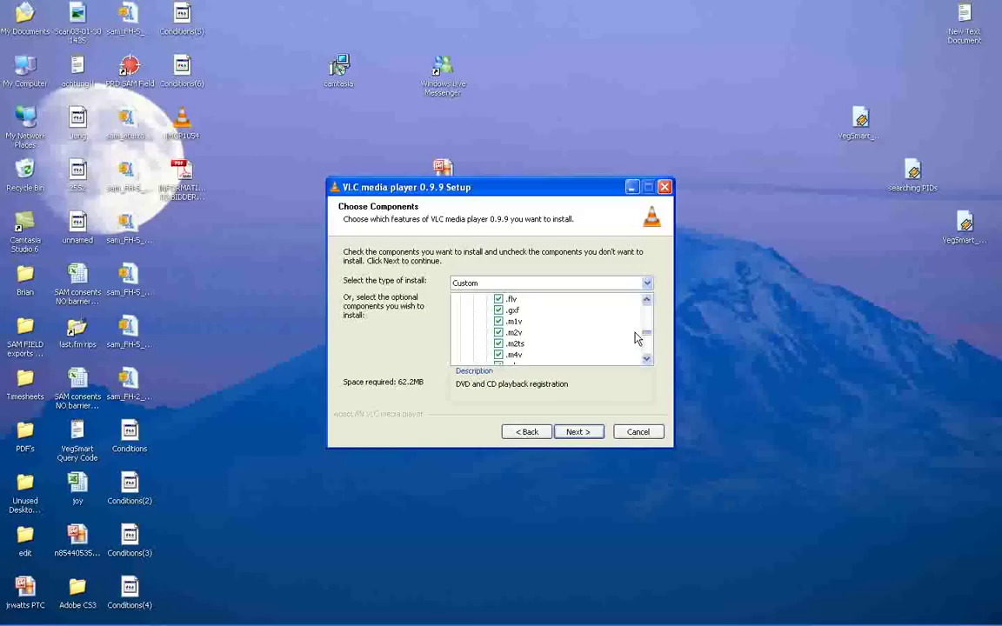
scroll(638, 335, up, 2)
scroll(633, 336, down, 10)
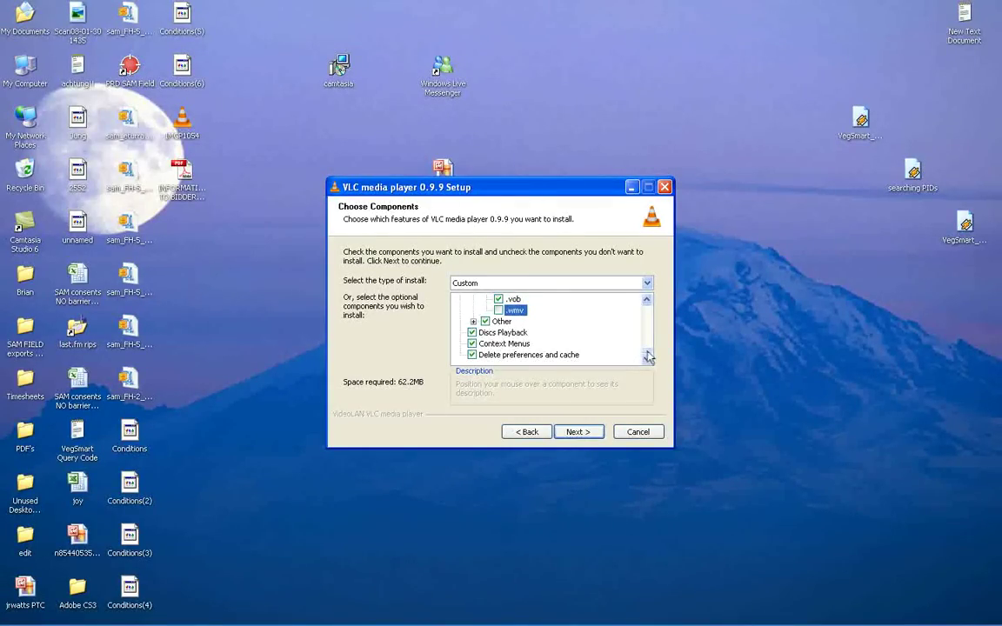
drag(647, 356, 647, 337)
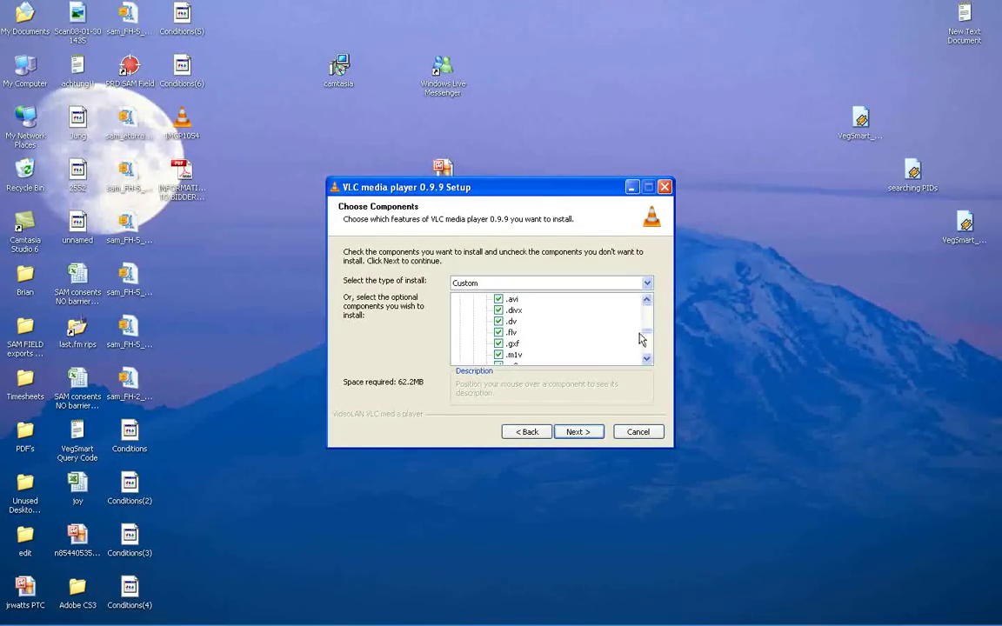
drag(647, 337, 647, 331)
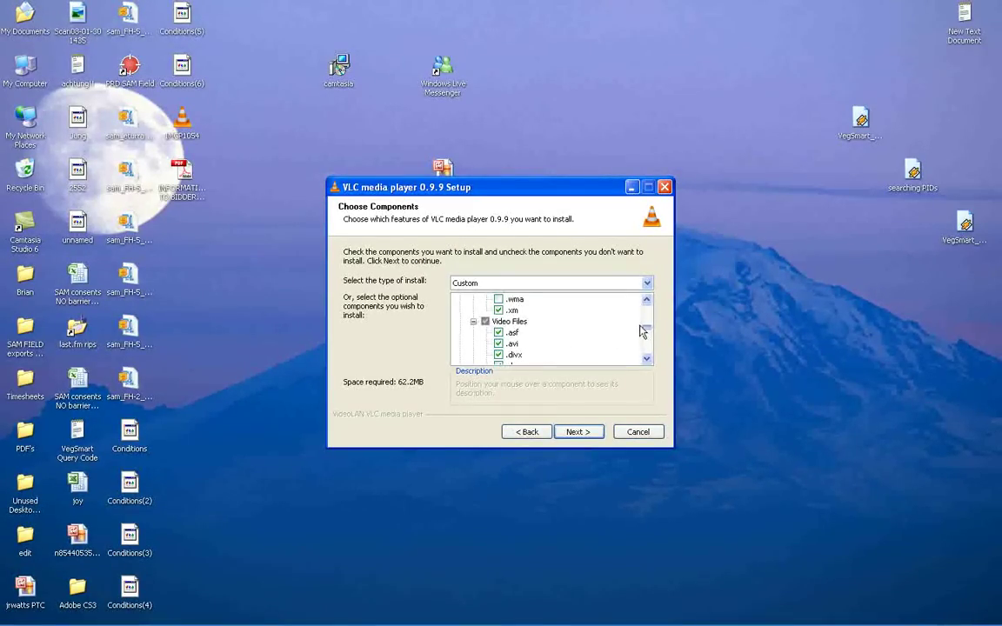
scroll(581, 301, up, 1)
scroll(581, 300, down, 1)
Step: Install VLC in C:\Program Files\VideoLAN\VLC and launch it with the default privacy and network policies
click(577, 431)
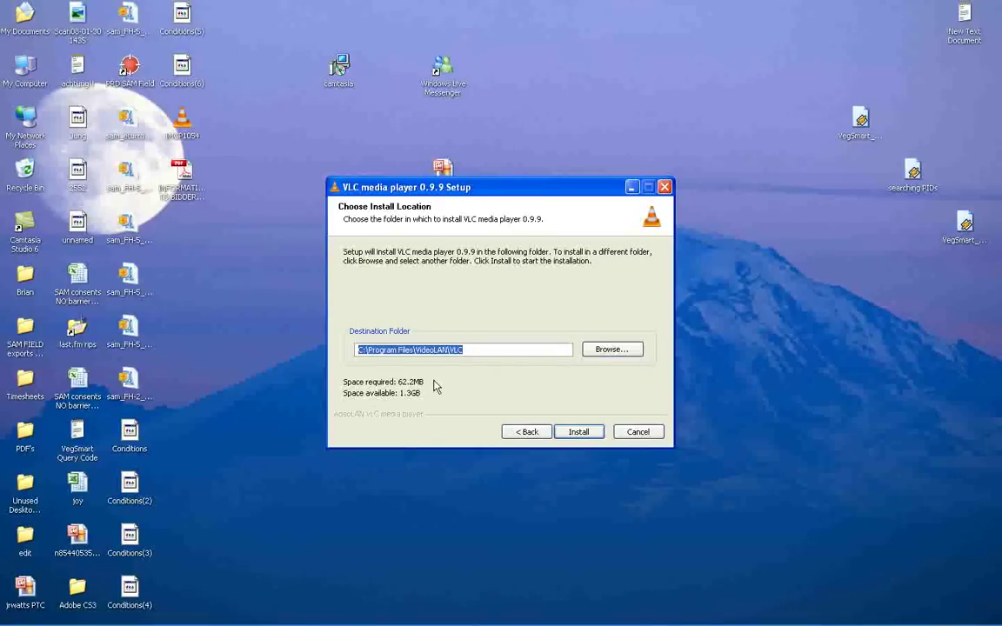
click(577, 435)
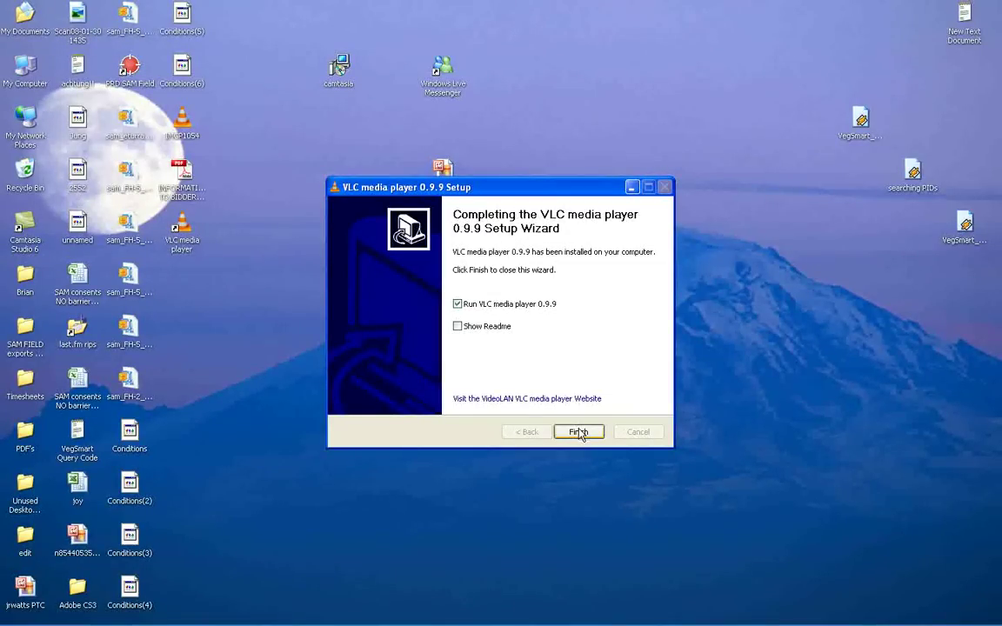
click(578, 432)
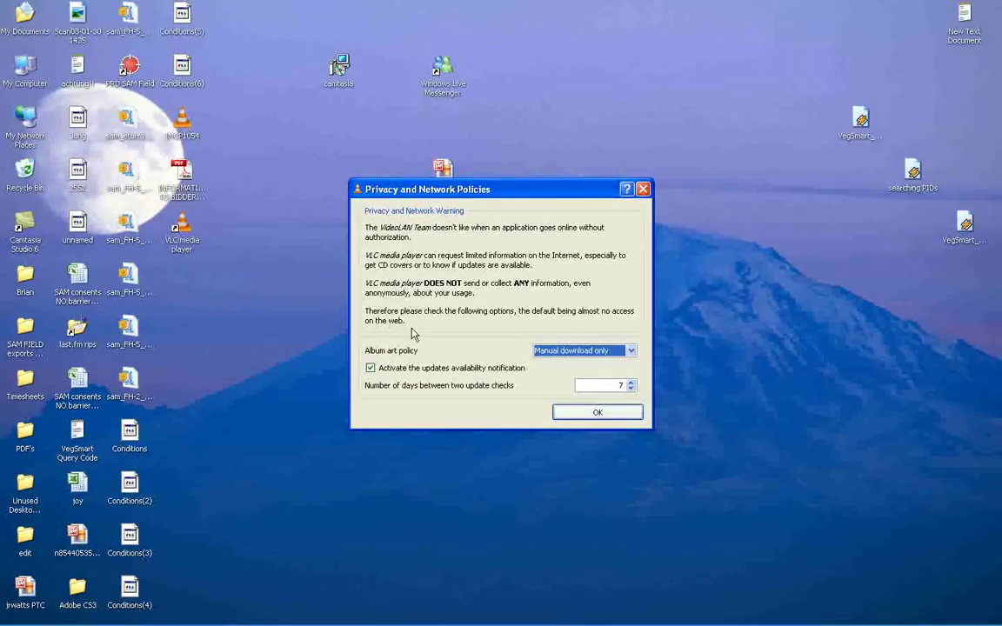
click(571, 414)
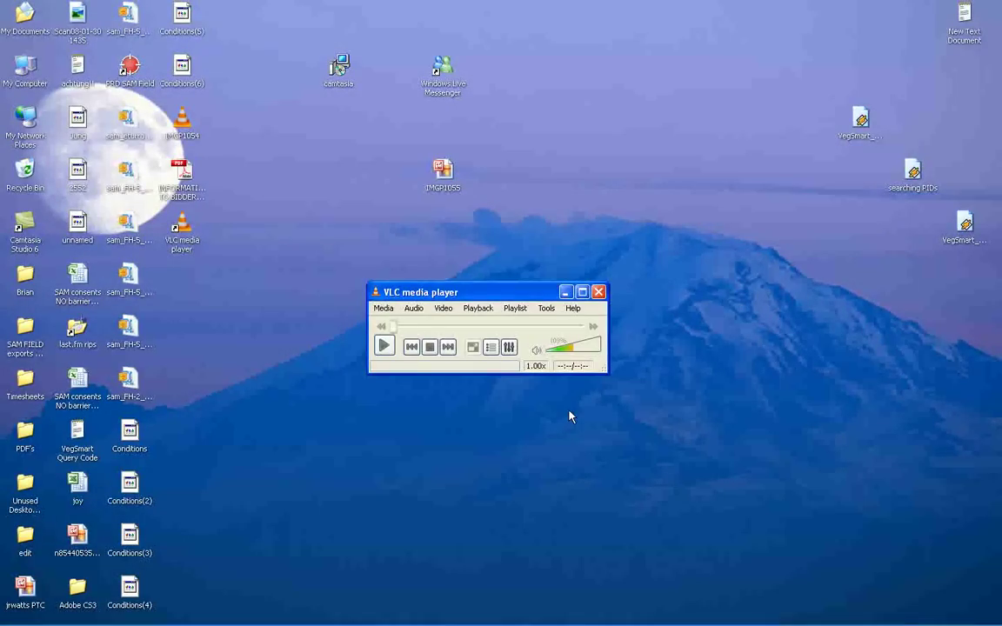
Step: Start setting up a new stream from a network source using the HTTP protocol
click(383, 308)
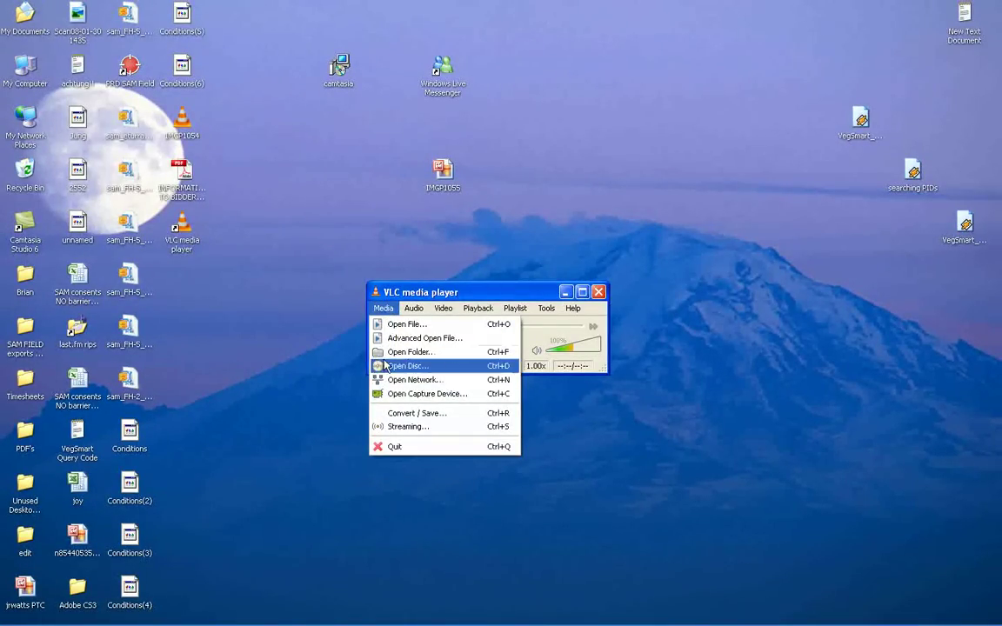
click(407, 426)
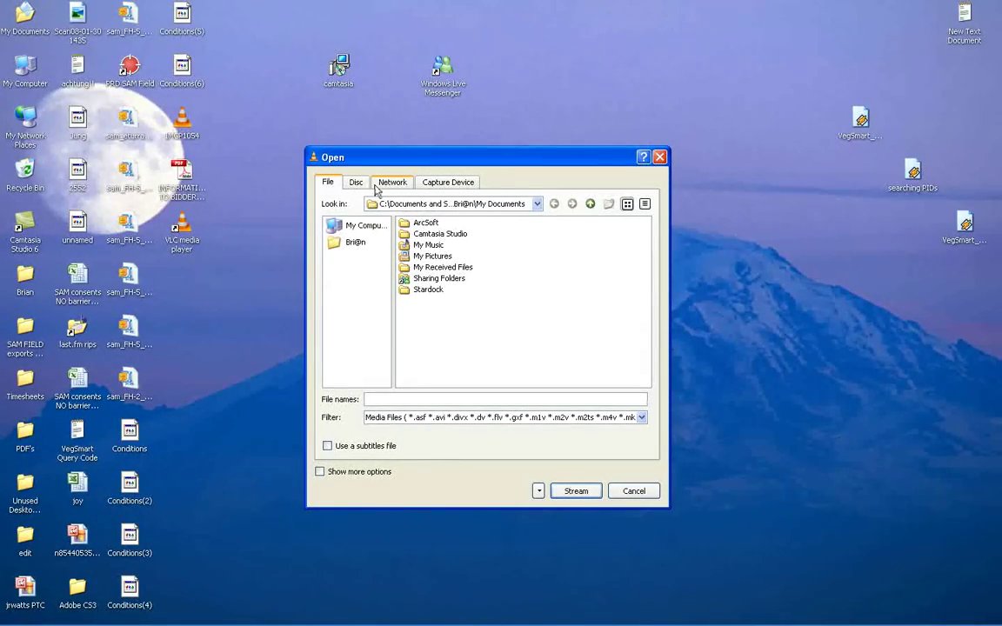
click(391, 184)
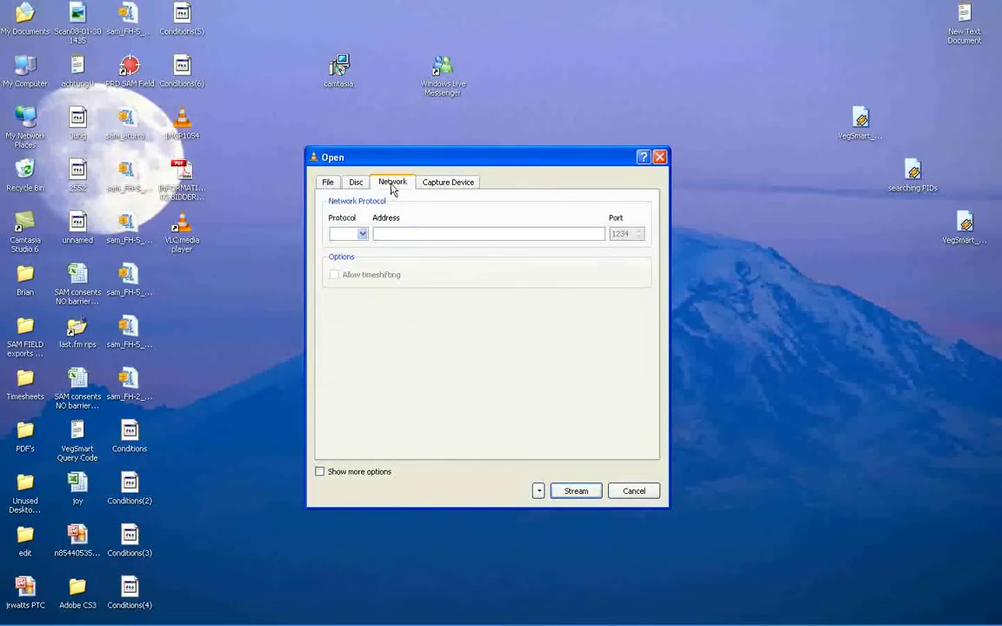
click(362, 235)
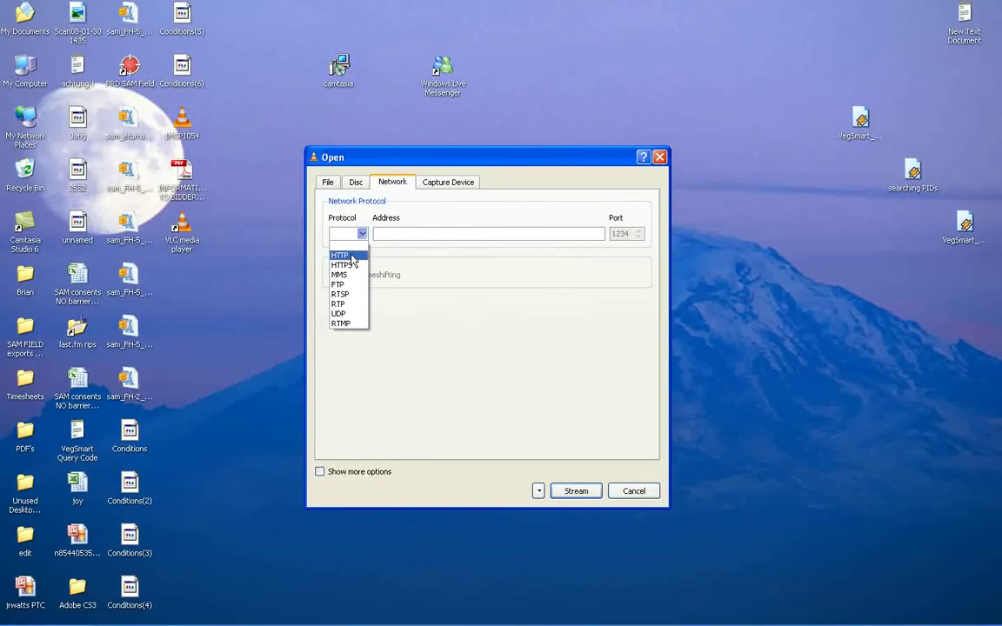
click(352, 257)
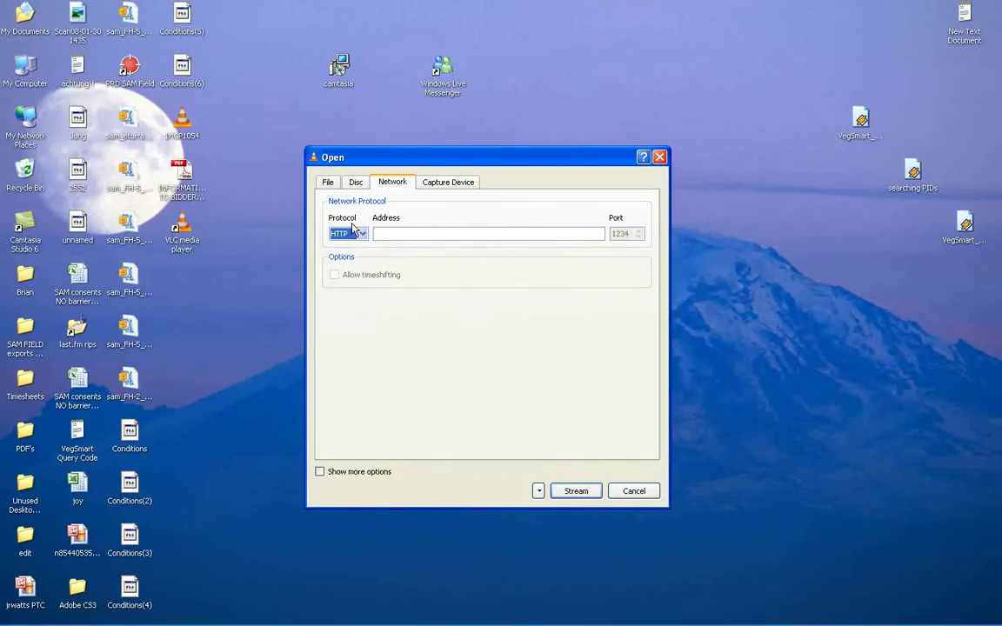
click(402, 235)
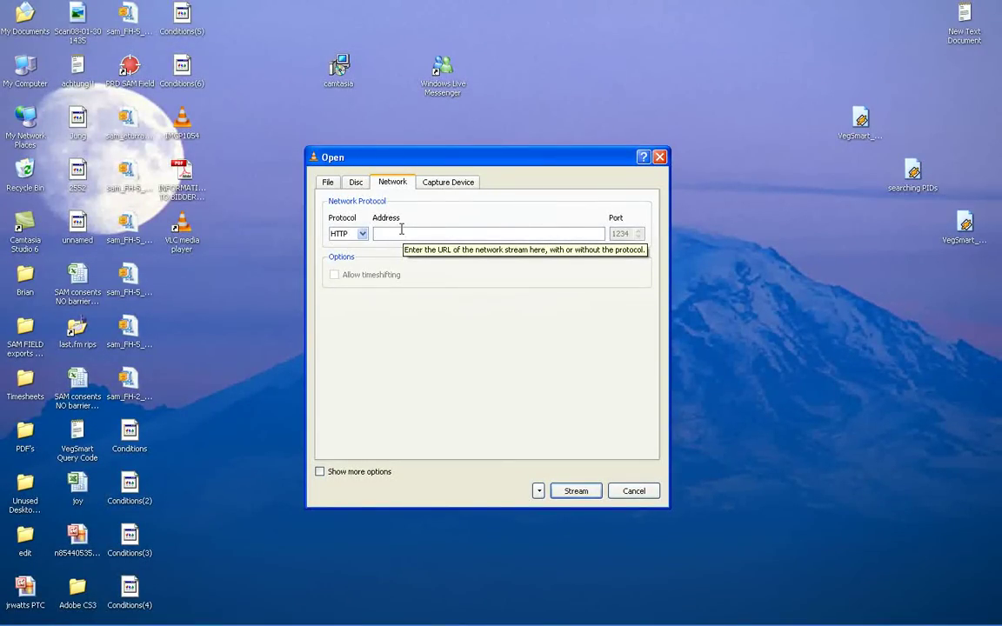
text(www.fcra)
text(silva.ca/assets)
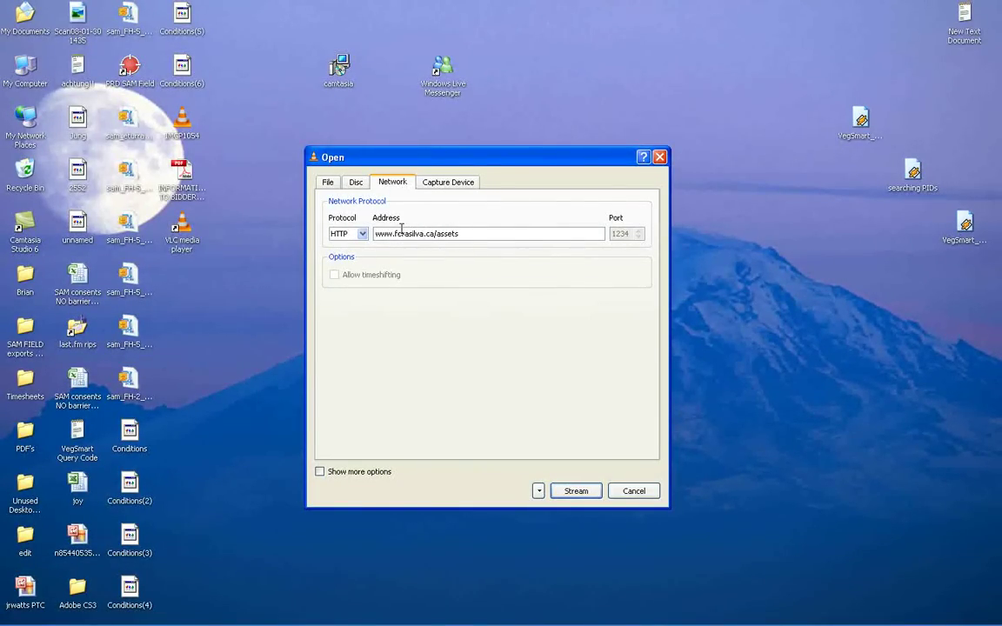
text(/flash/VegSmart_tutorial_1.flv)
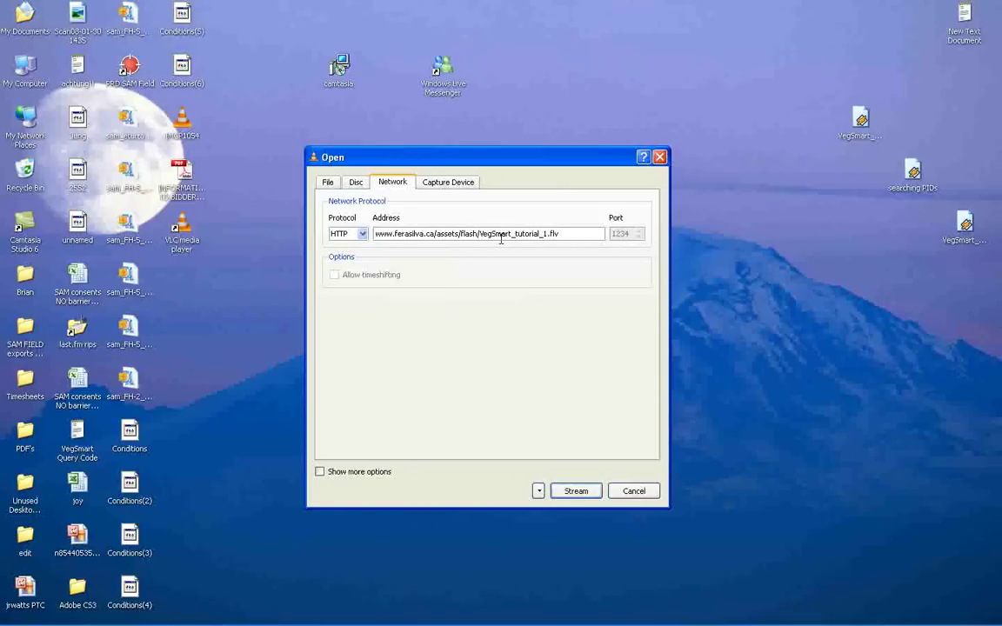
drag(479, 234, 544, 234)
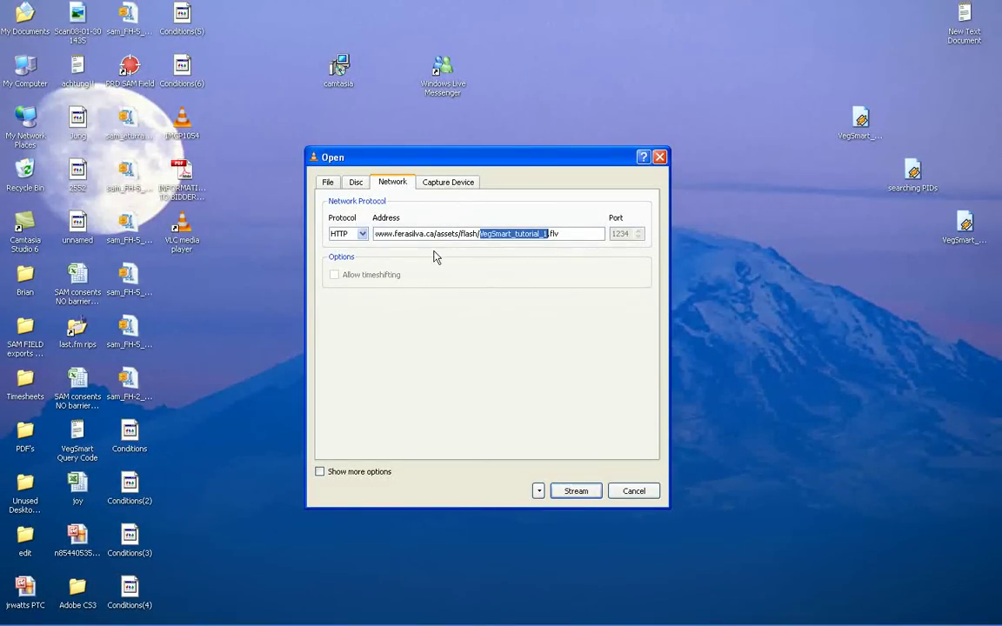
Step: Configure the stream output with FLV encapsulation and local playback, and start streaming
click(572, 490)
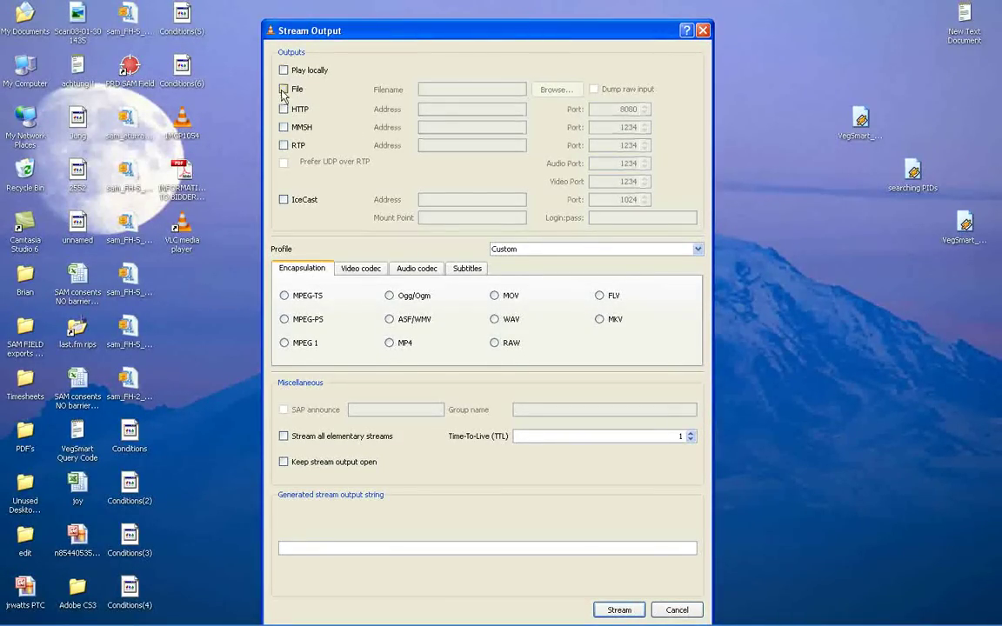
click(599, 296)
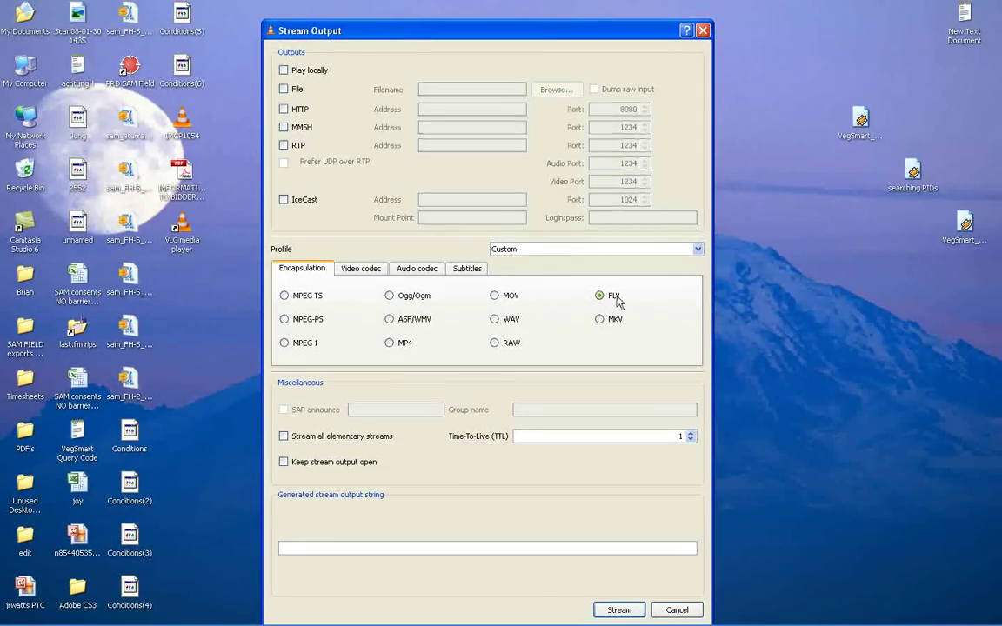
click(285, 71)
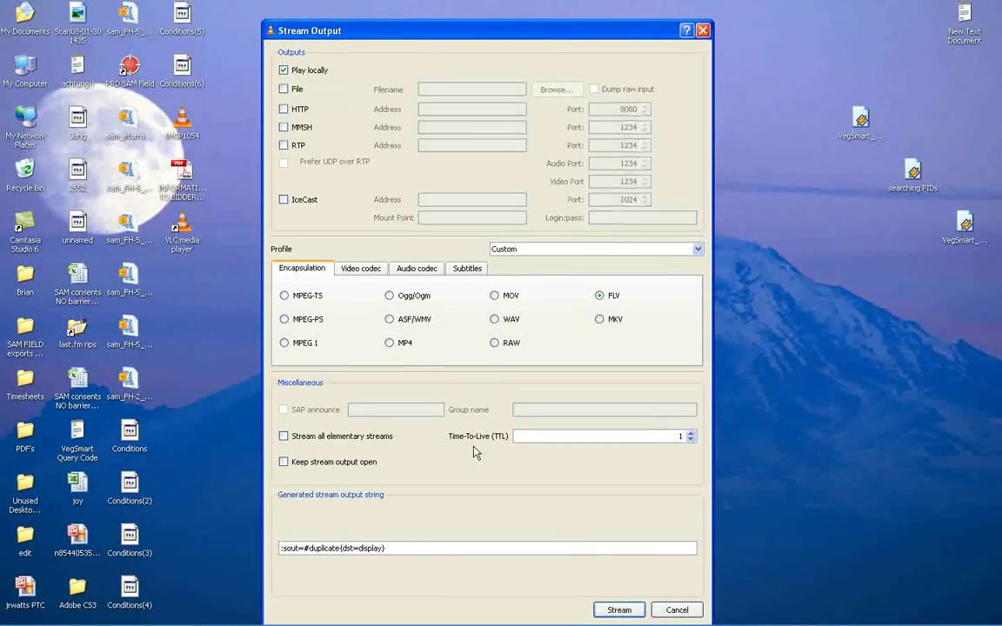
click(621, 610)
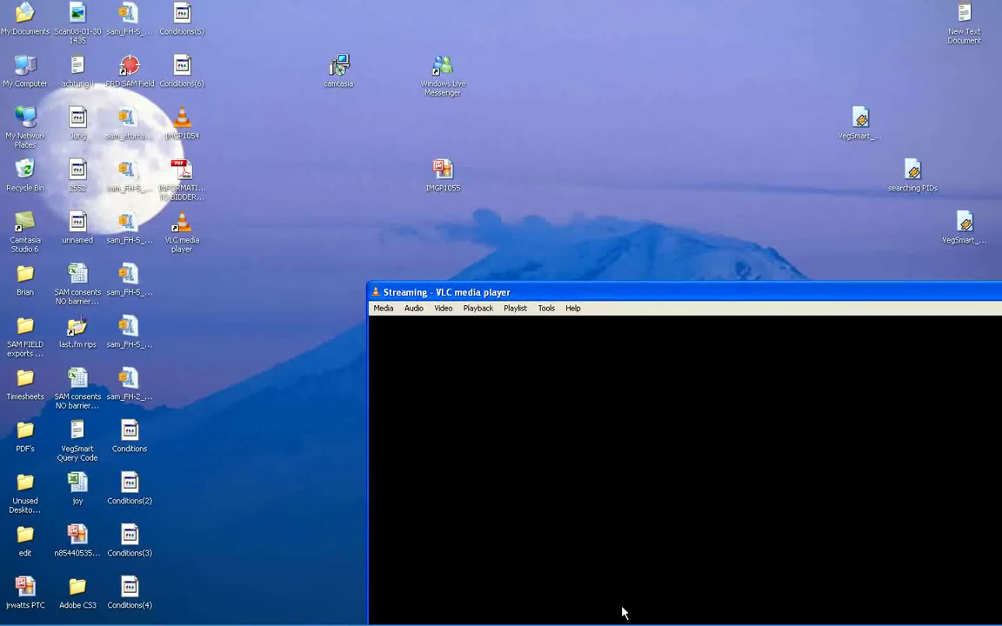
Step: Move the streaming player window fully onto the screen and mute its audio
drag(729, 296, 449, 75)
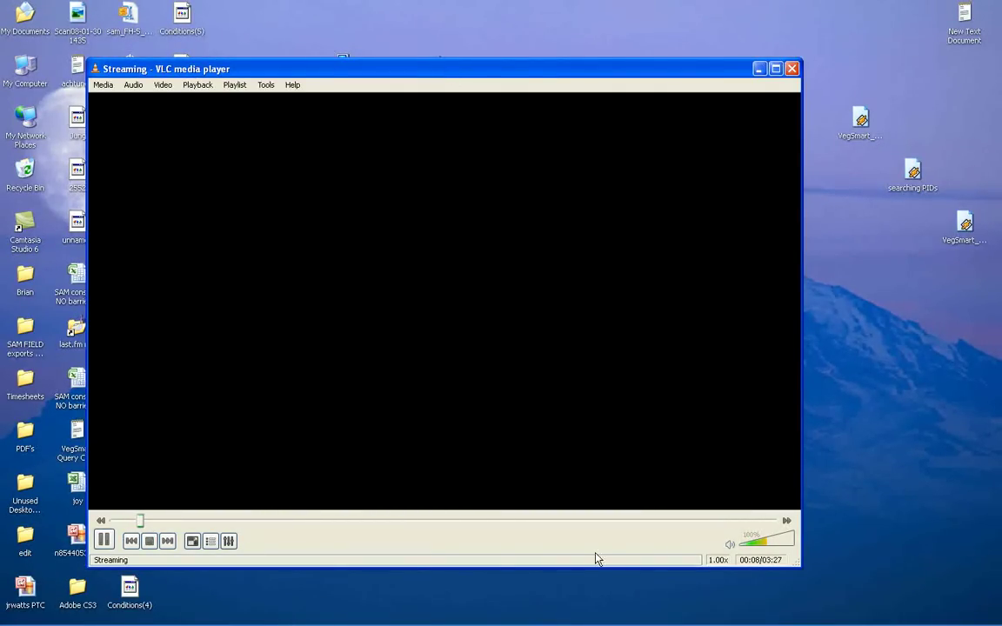
click(730, 546)
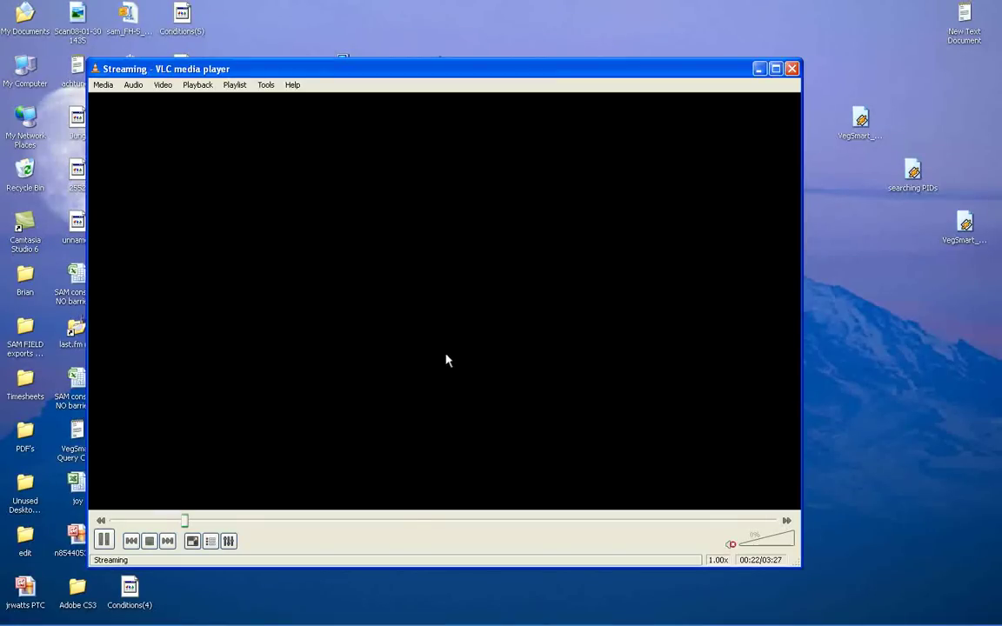
mouse_move(881, 620)
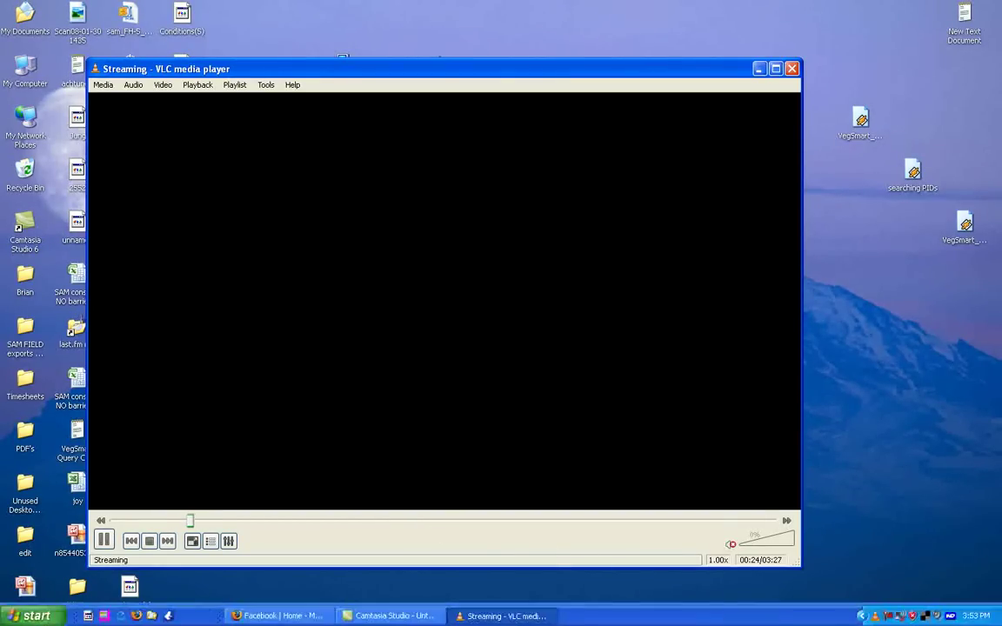
right_click(889, 616)
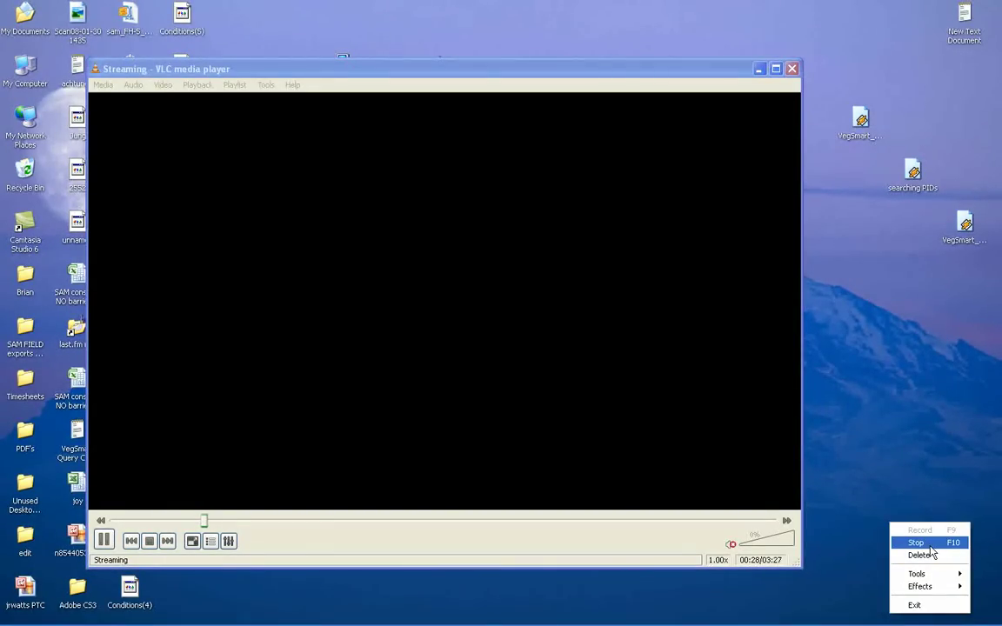